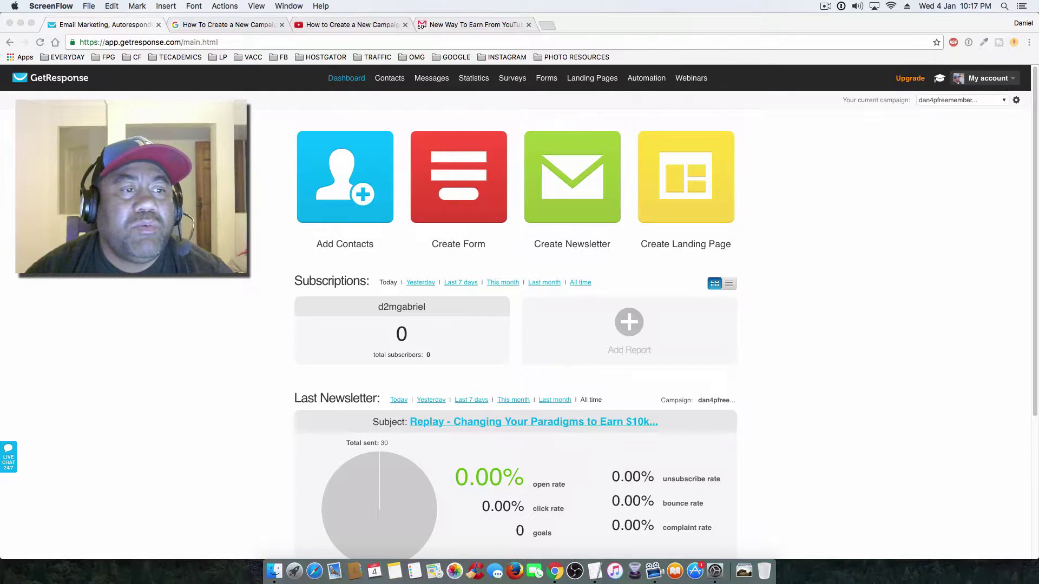
# Close the YouTube video, 'New Way To Earn From YouTube' and campaign tutorial tabs in Chrome
pyautogui.scroll(-3, 518, 313)
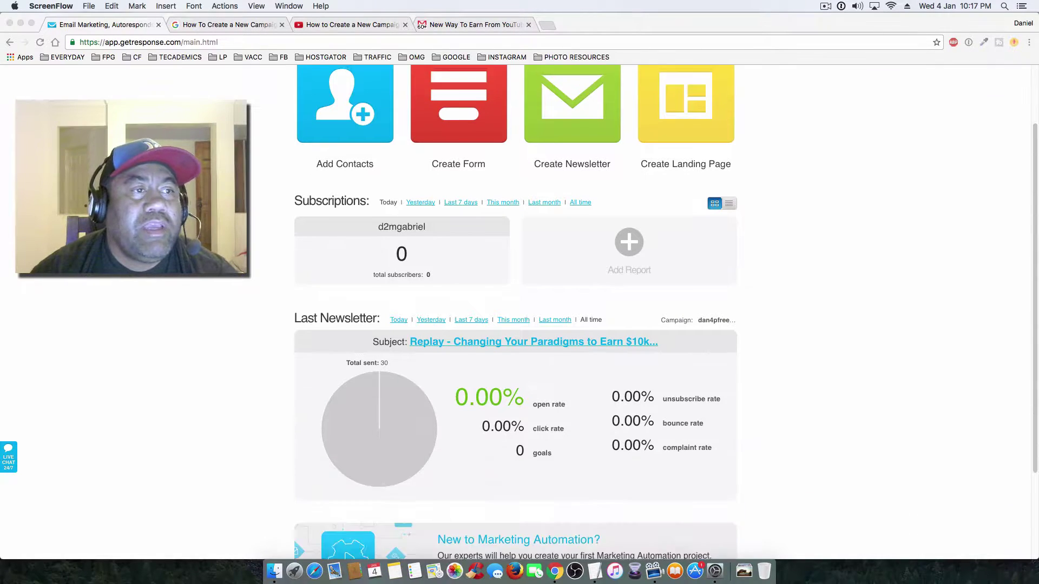
pyautogui.scroll(3, 518, 313)
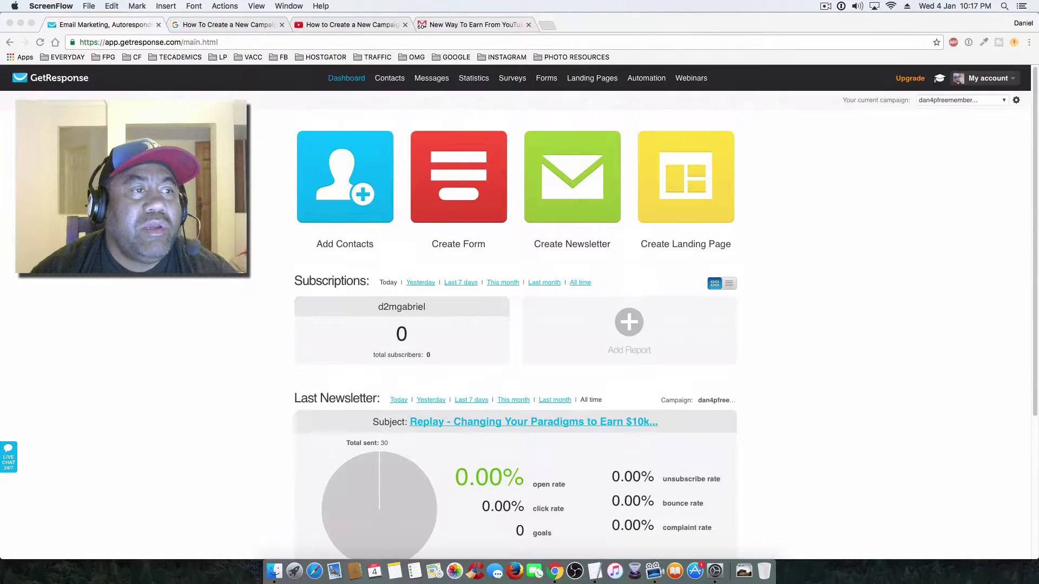
pyautogui.click(403, 25)
pyautogui.click(404, 24)
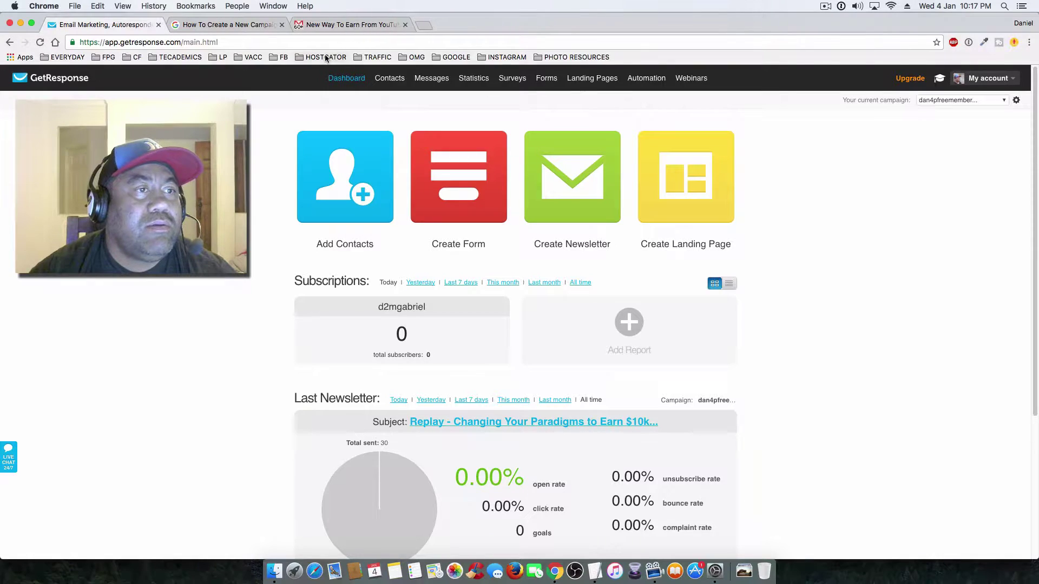
pyautogui.click(405, 24)
pyautogui.click(281, 25)
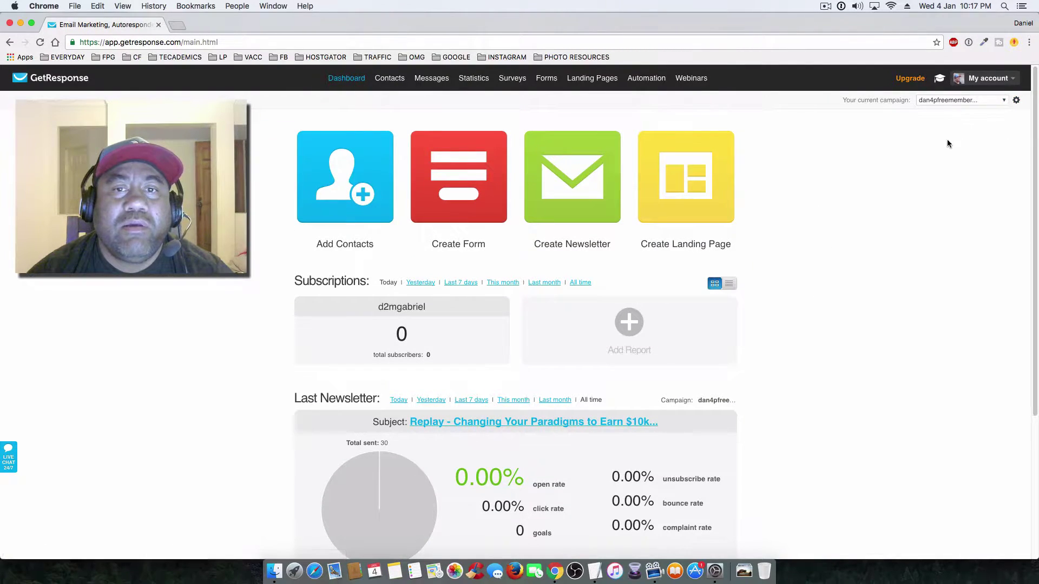
# Choose 'Create campaign' from the 'Your current campaign' dropdown
pyautogui.click(1004, 102)
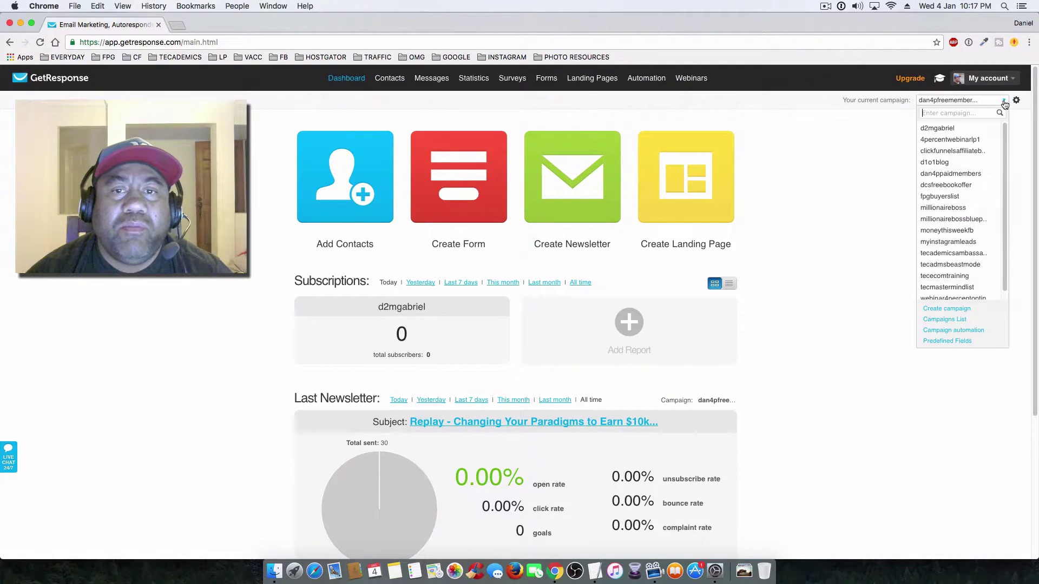
pyautogui.click(940, 310)
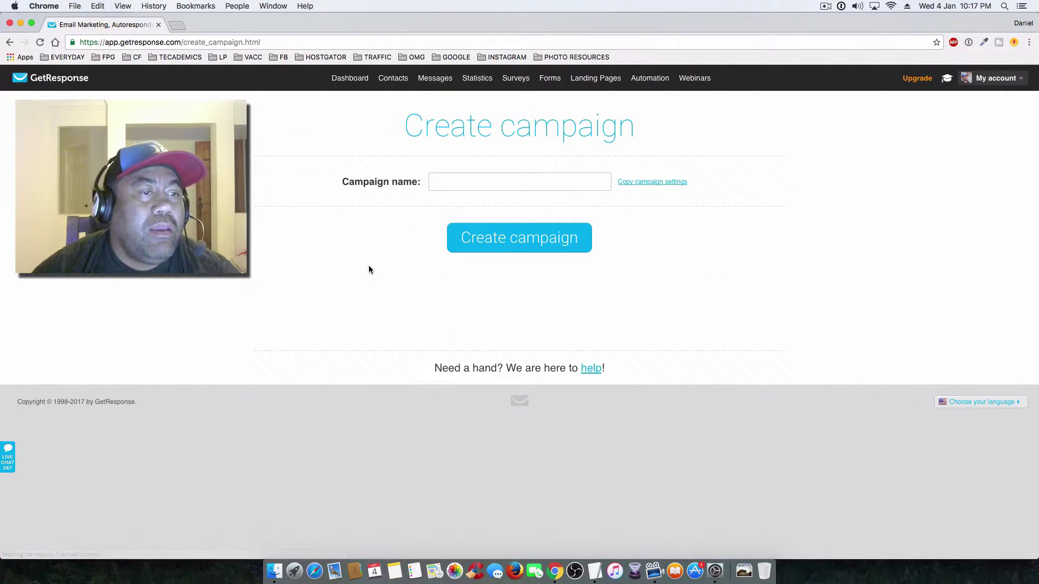
# Submit the campaign name '7steps demo funnel', which is rejected for its spaces
pyautogui.click(446, 184)
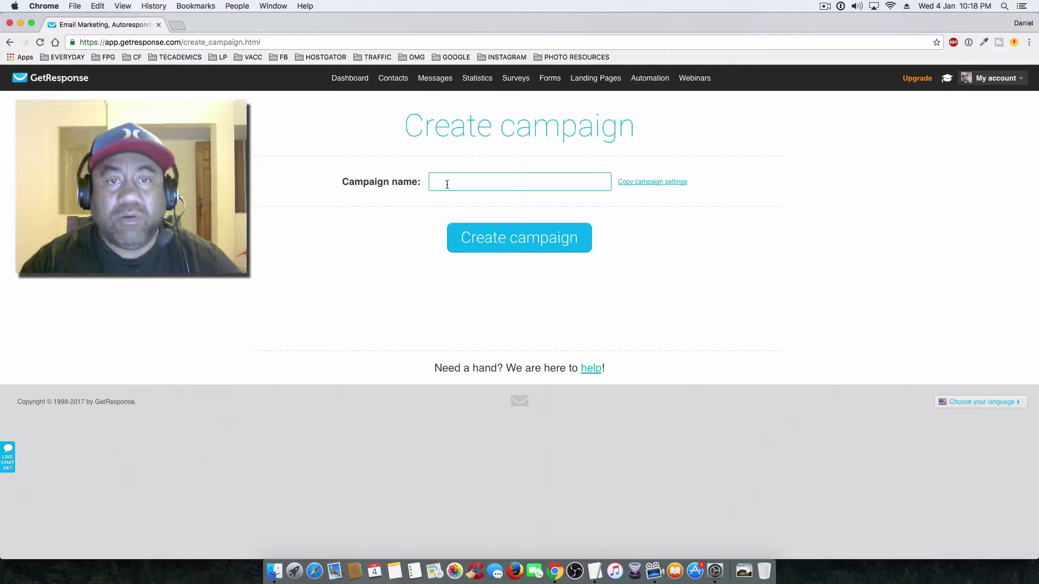
pyautogui.write('7ste')
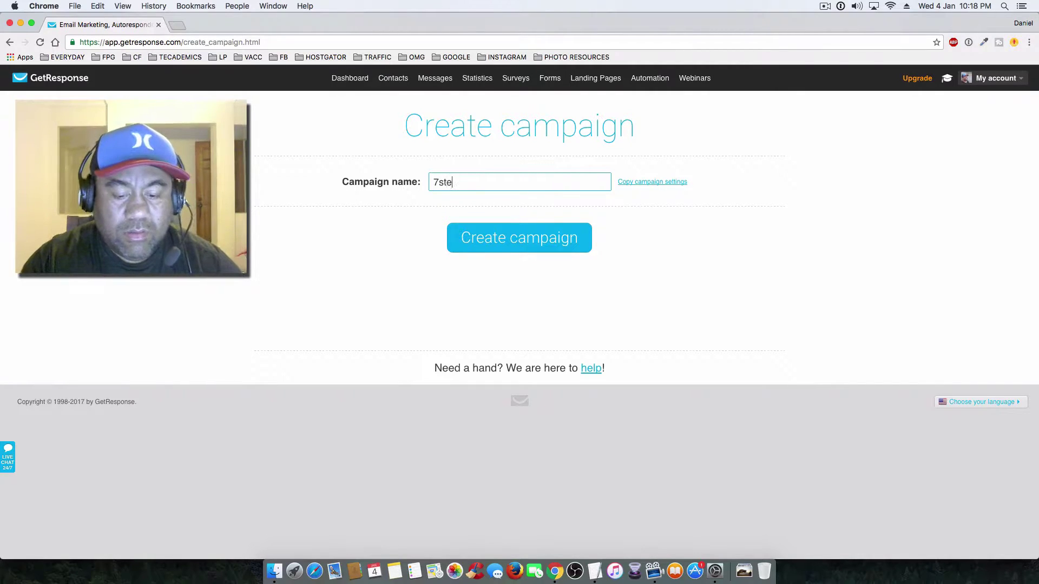
pyautogui.write('ps c')
pyautogui.press('BackSpace')
pyautogui.press('BackSpace')
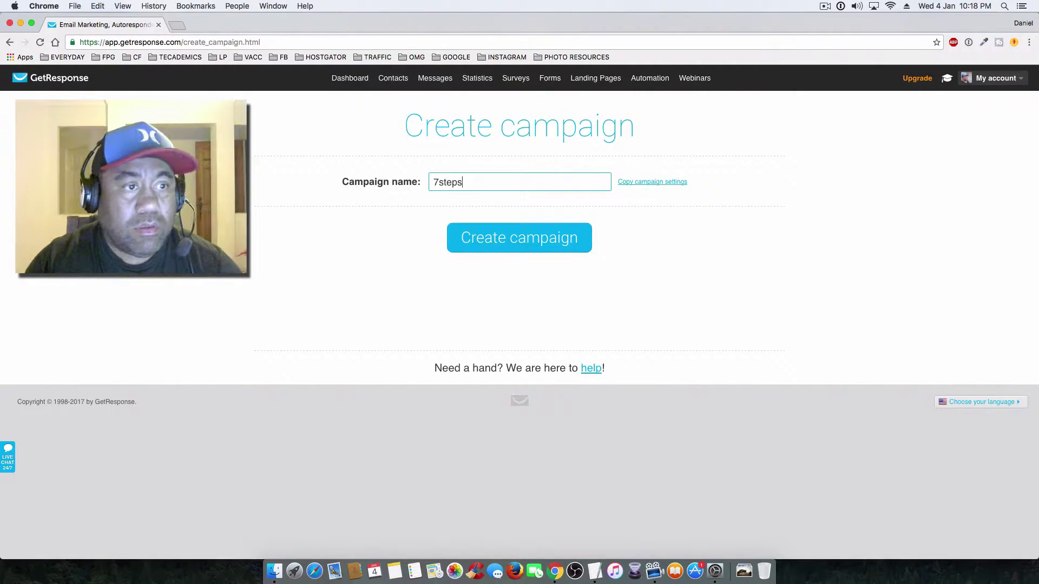
pyautogui.write('demo')
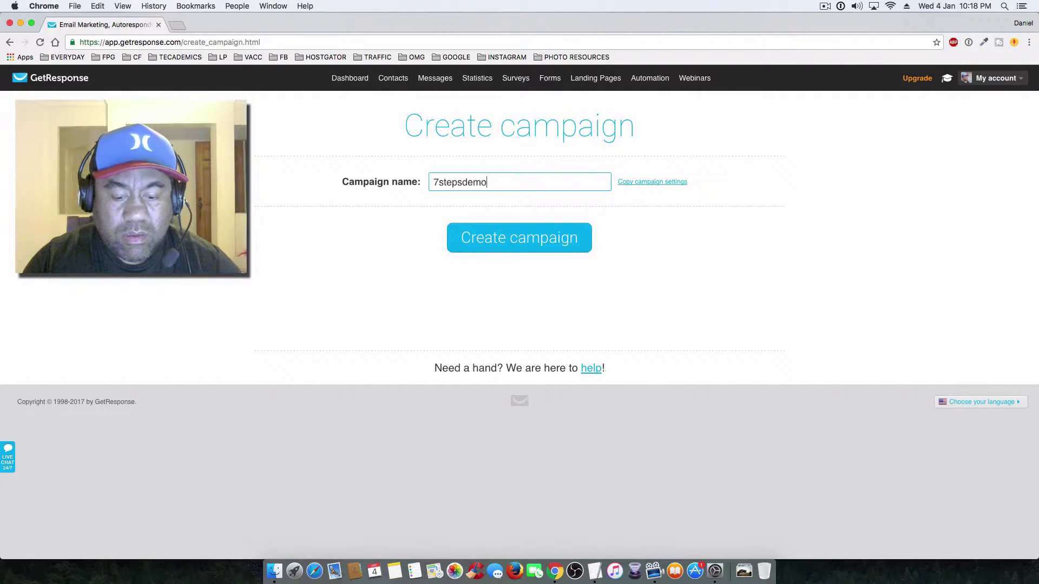
pyautogui.write(' funnel')
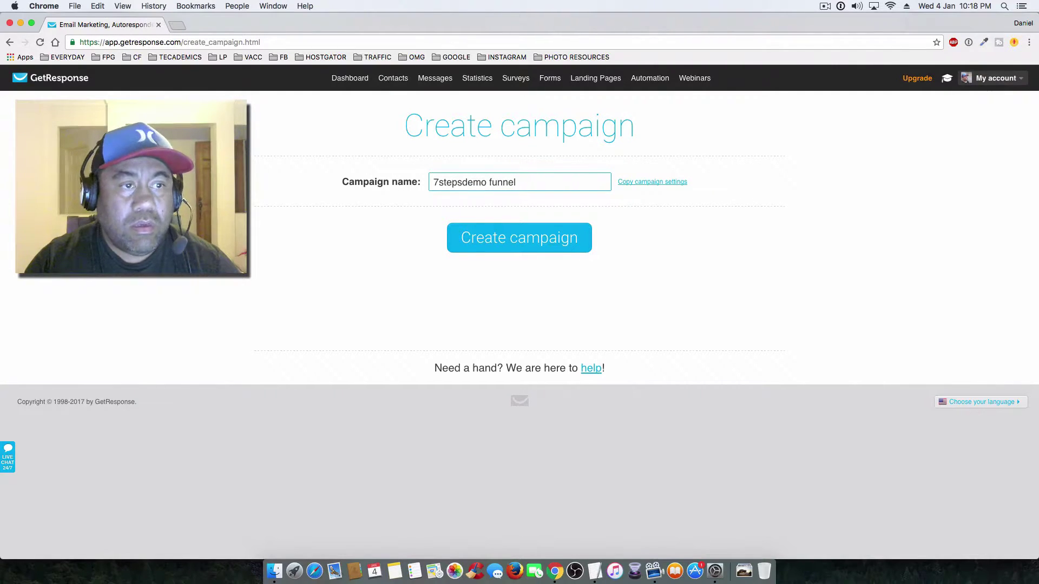
pyautogui.click(464, 183)
pyautogui.click(520, 182)
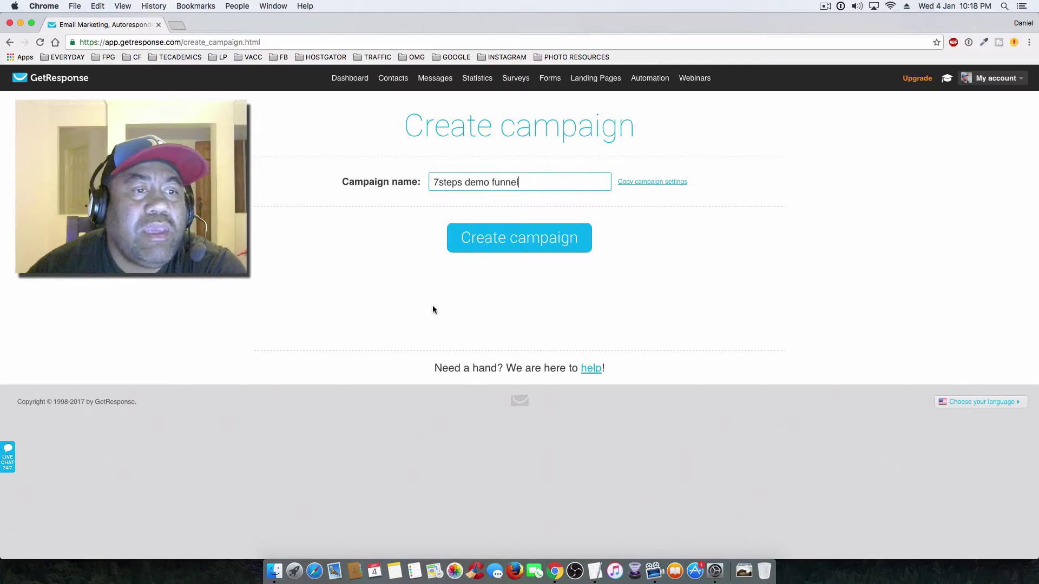
pyautogui.click(517, 309)
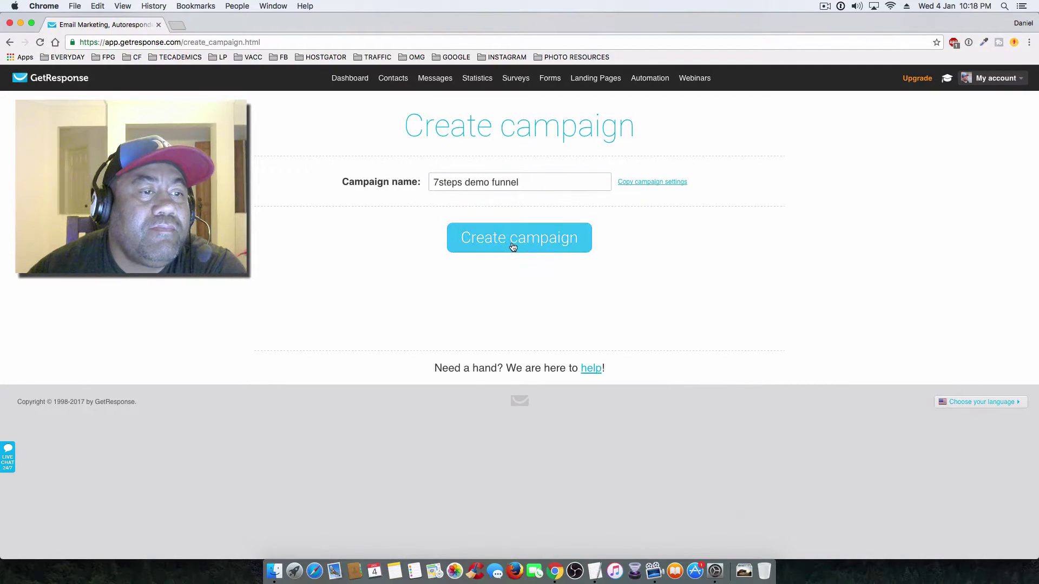
pyautogui.click(513, 246)
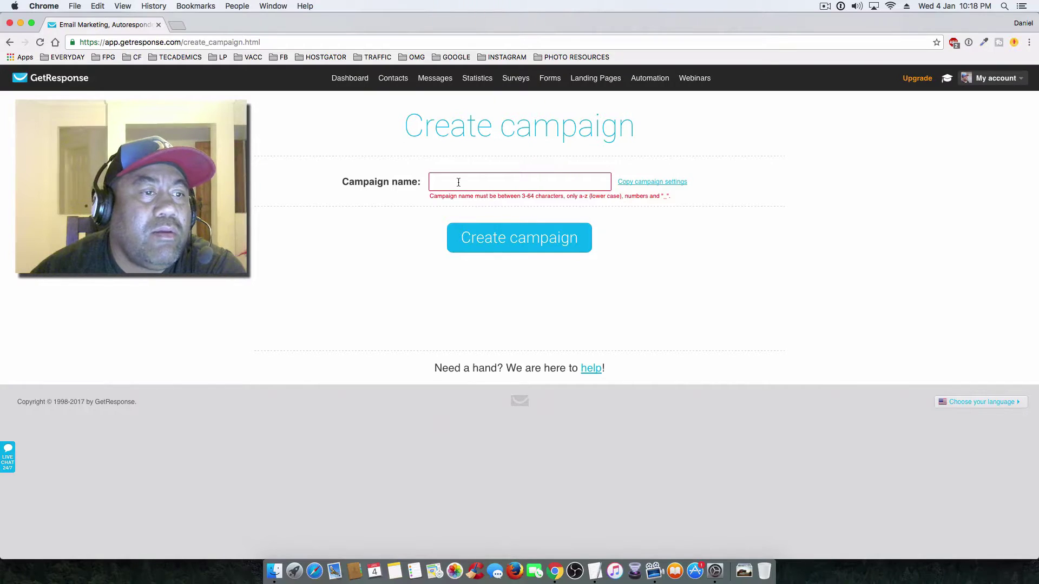
# Enter 'stepsfunneldemo' as the campaign name and create the campaign
pyautogui.write('s')
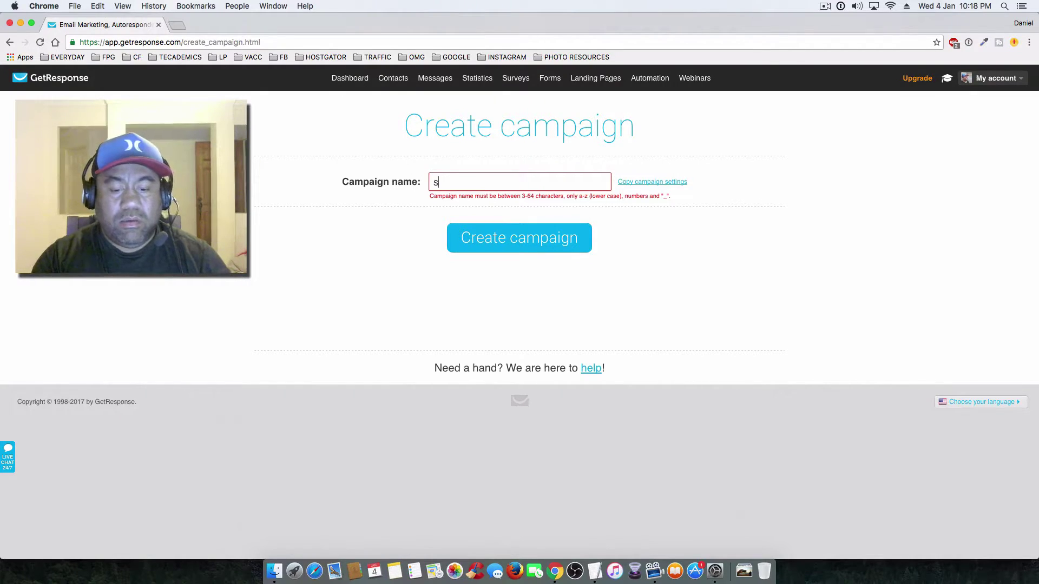
pyautogui.write('tepsfunneldemo')
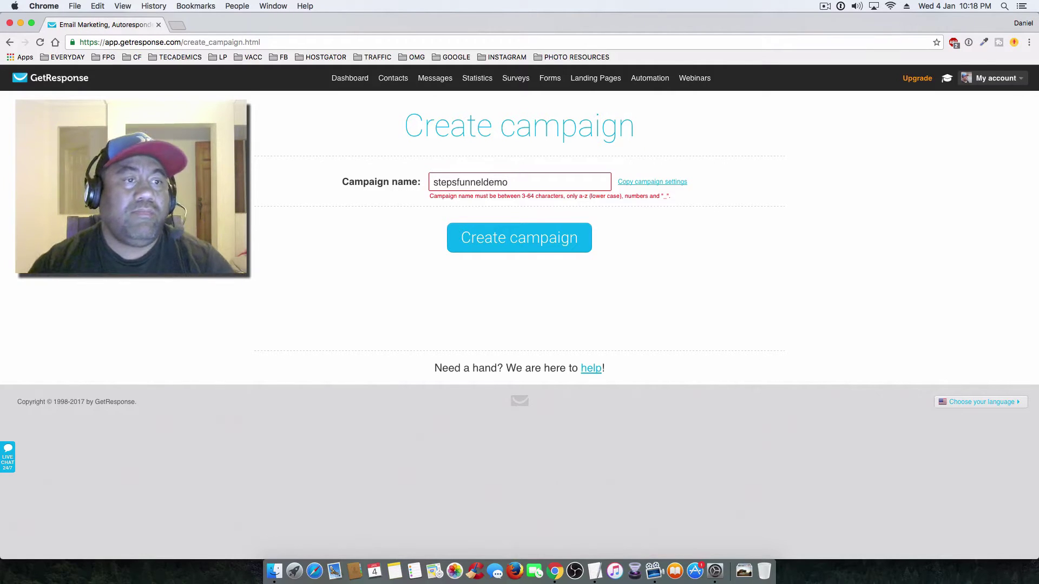
pyautogui.click(500, 241)
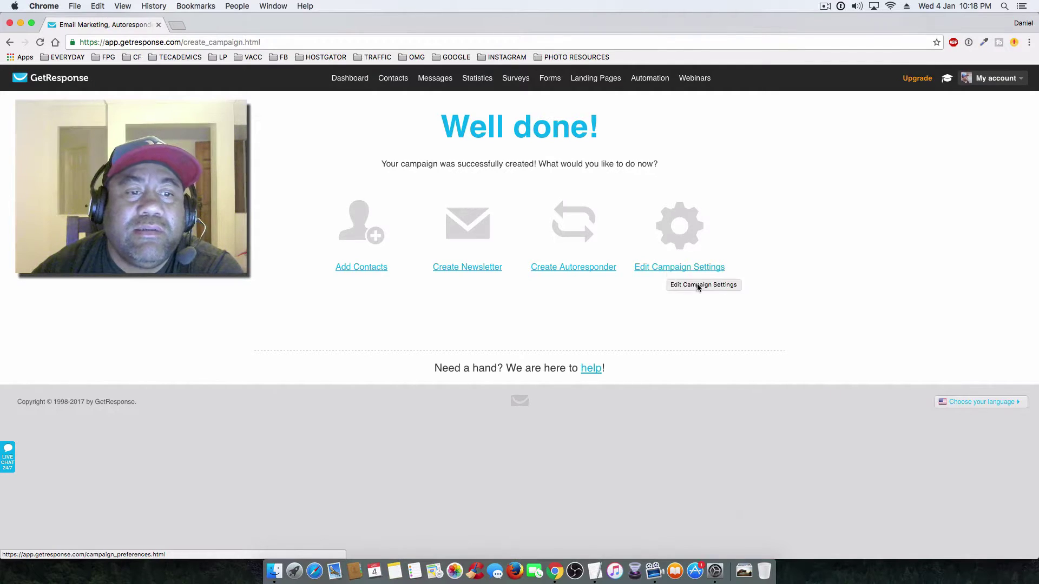
# Switch stepsfunneldemo's signup Notifications toggle to OFF in the campaign settings and show the Profile section
pyautogui.click(668, 268)
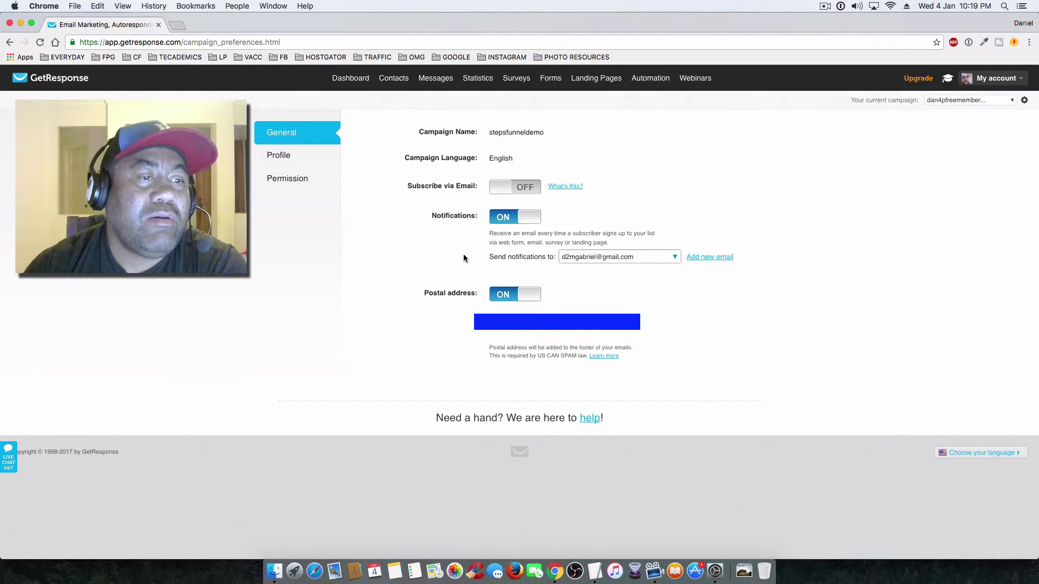
pyautogui.click(503, 219)
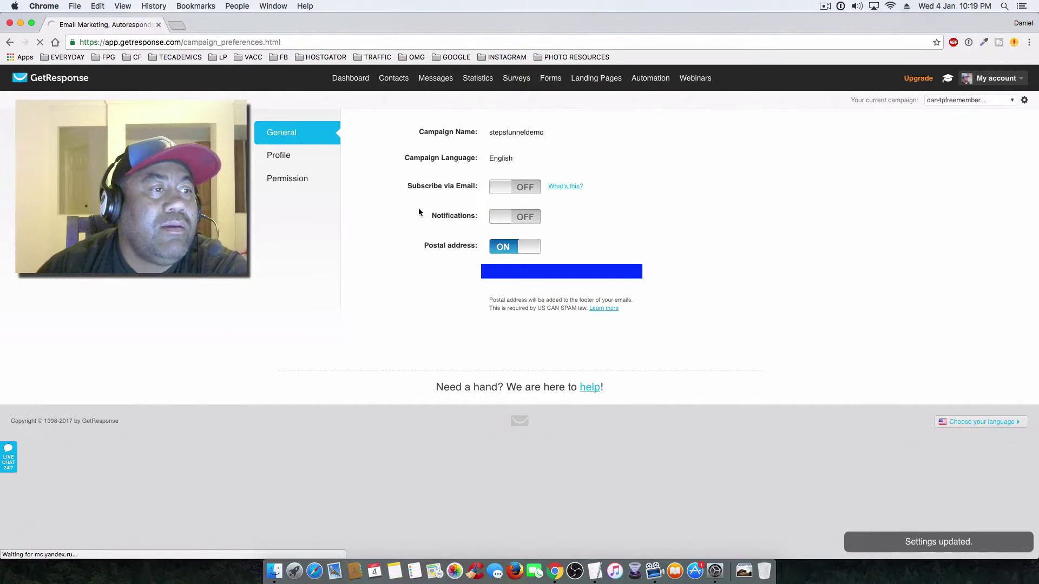
pyautogui.click(285, 161)
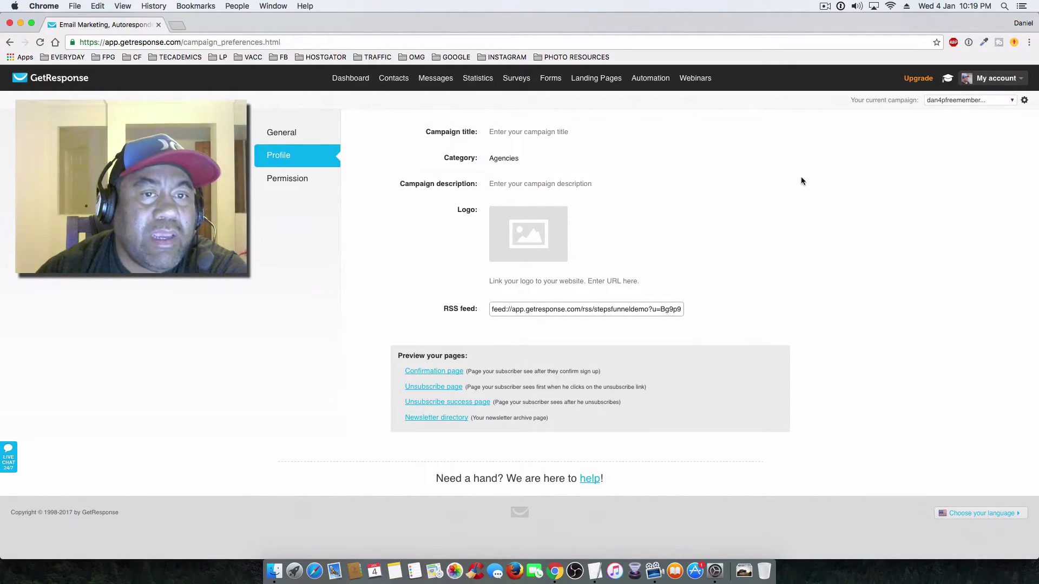
pyautogui.click(778, 162)
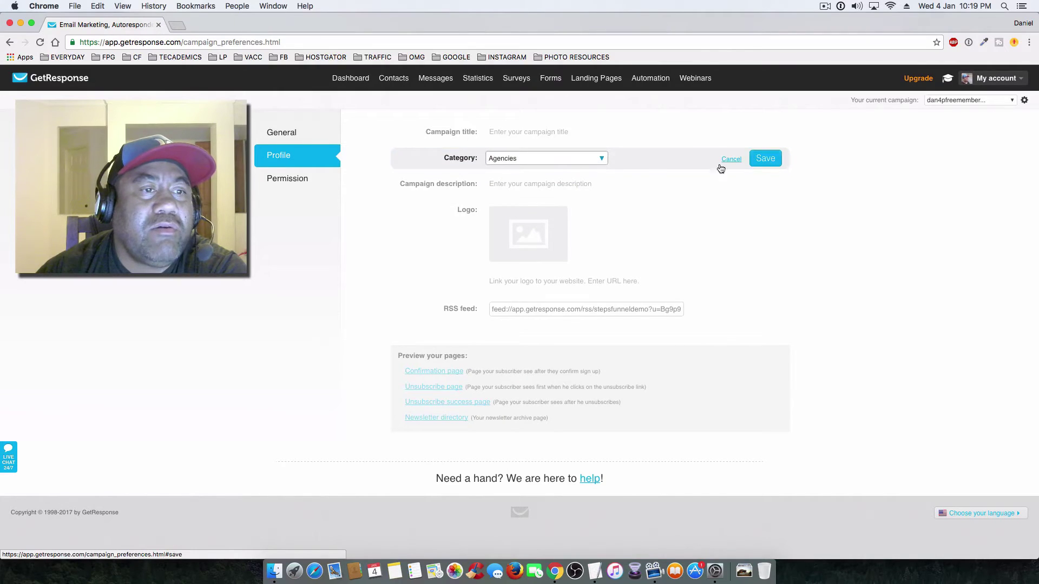
pyautogui.click(597, 160)
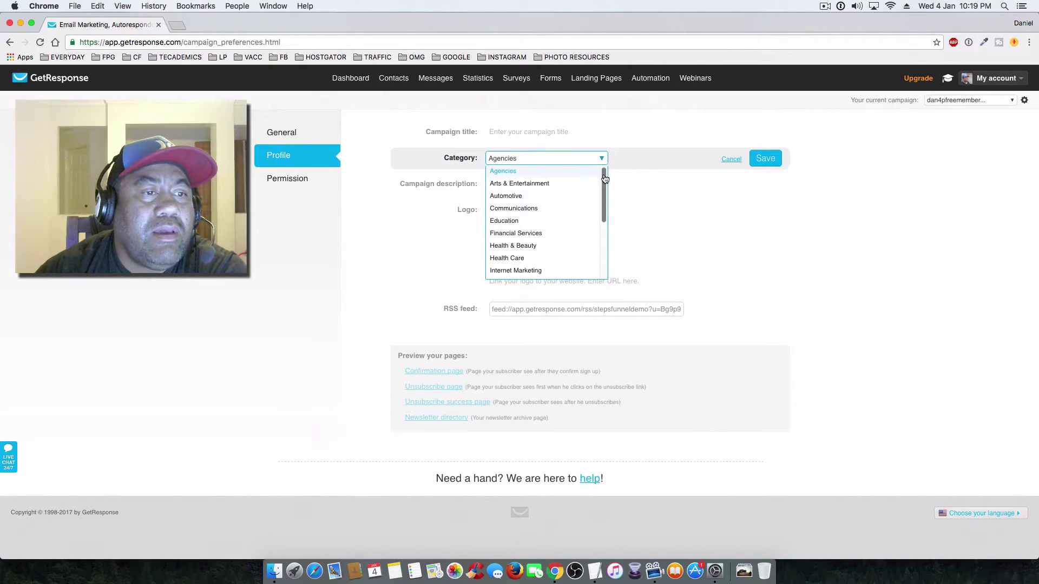
pyautogui.moveTo(604, 179)
pyautogui.mouseDown()
pyautogui.moveTo(601, 244)
pyautogui.moveTo(607, 174)
pyautogui.mouseUp()
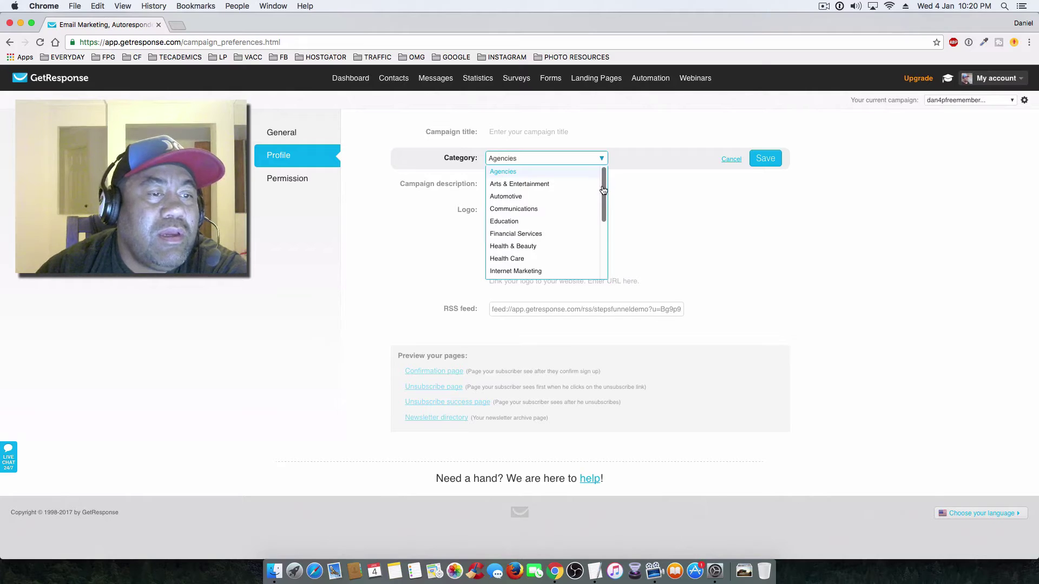
pyautogui.moveTo(604, 187); pyautogui.dragTo(602, 198)
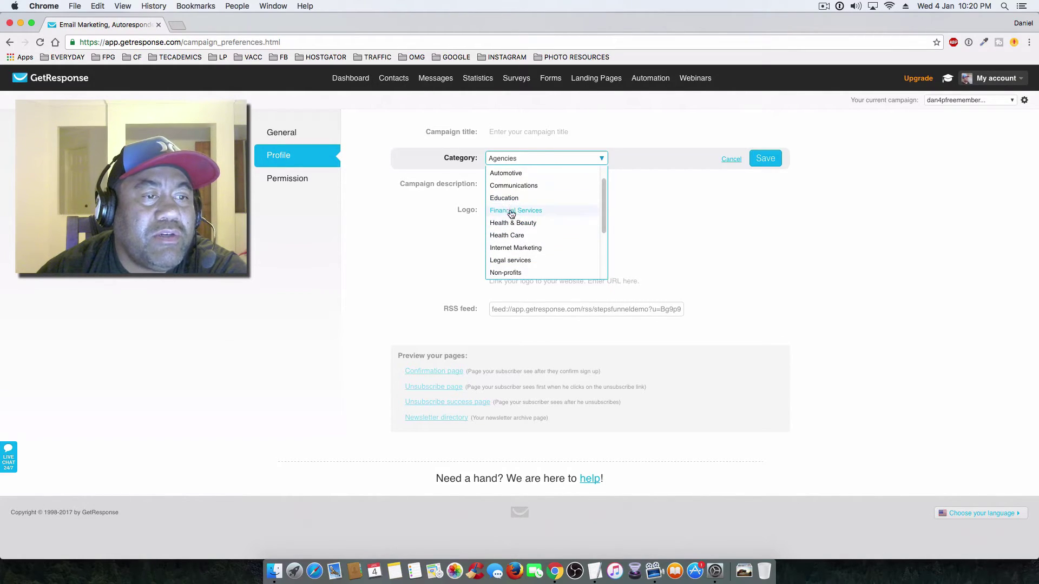
pyautogui.click(642, 192)
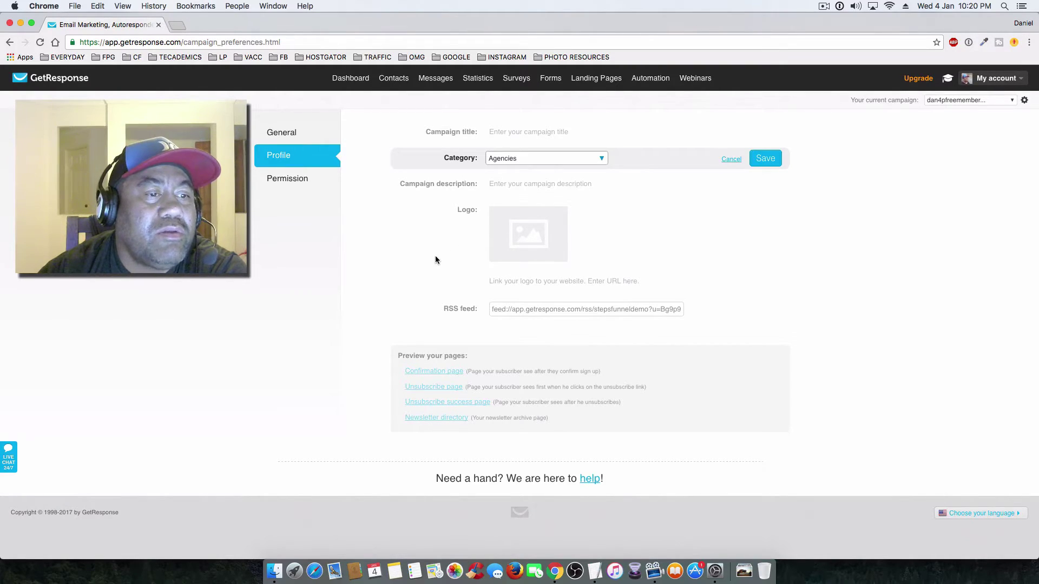
# In Permission settings, uncheck confirmed opt-in for Email, Web and API subscriptions
pyautogui.click(279, 181)
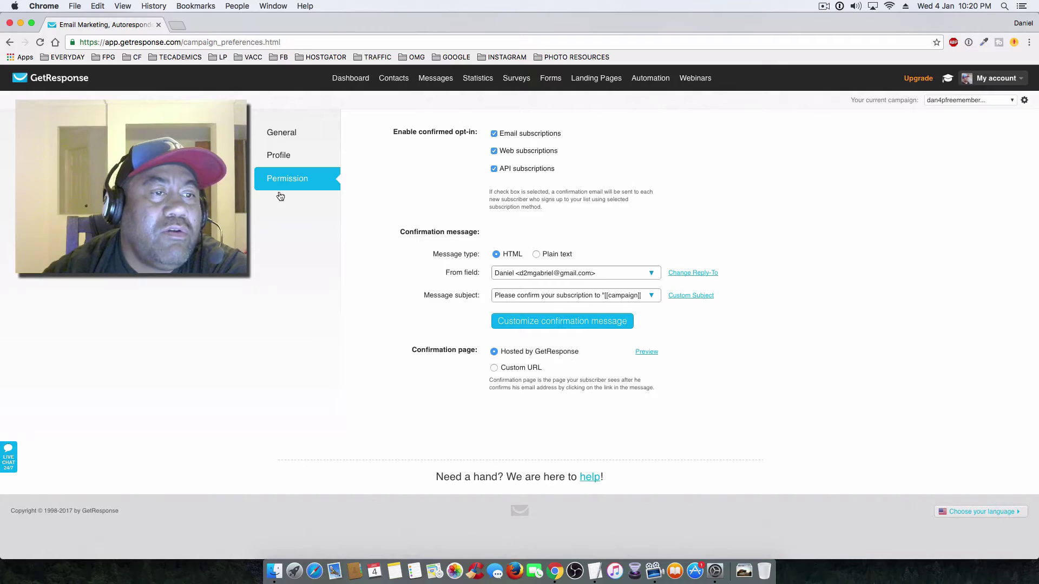
pyautogui.click(494, 134)
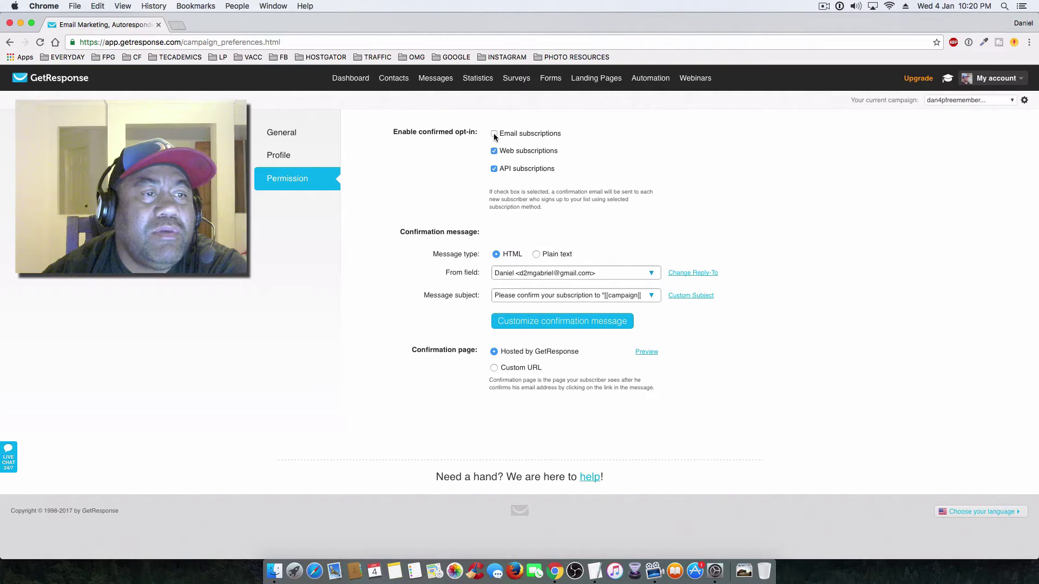
pyautogui.click(494, 151)
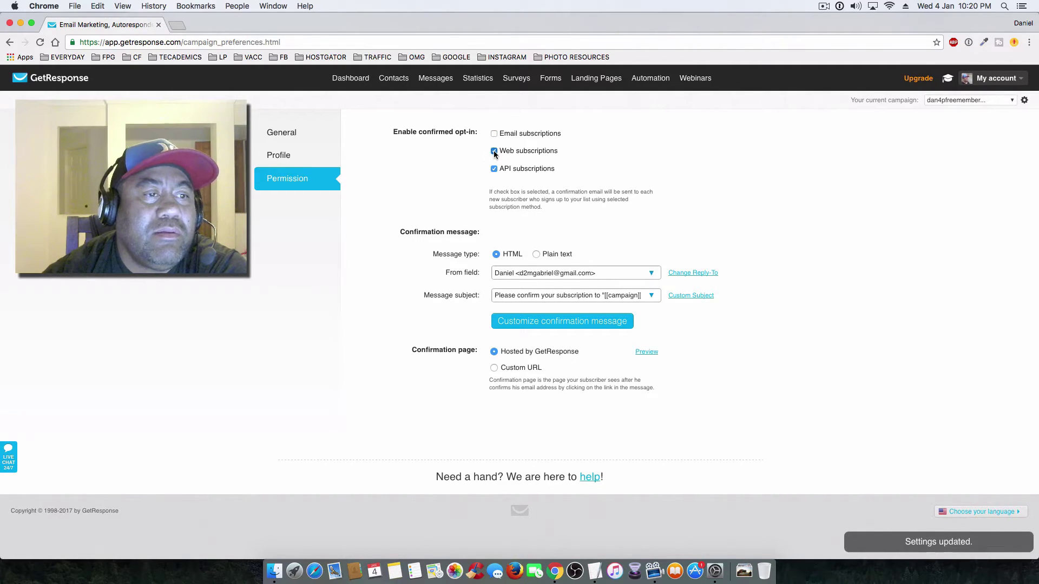
pyautogui.click(493, 168)
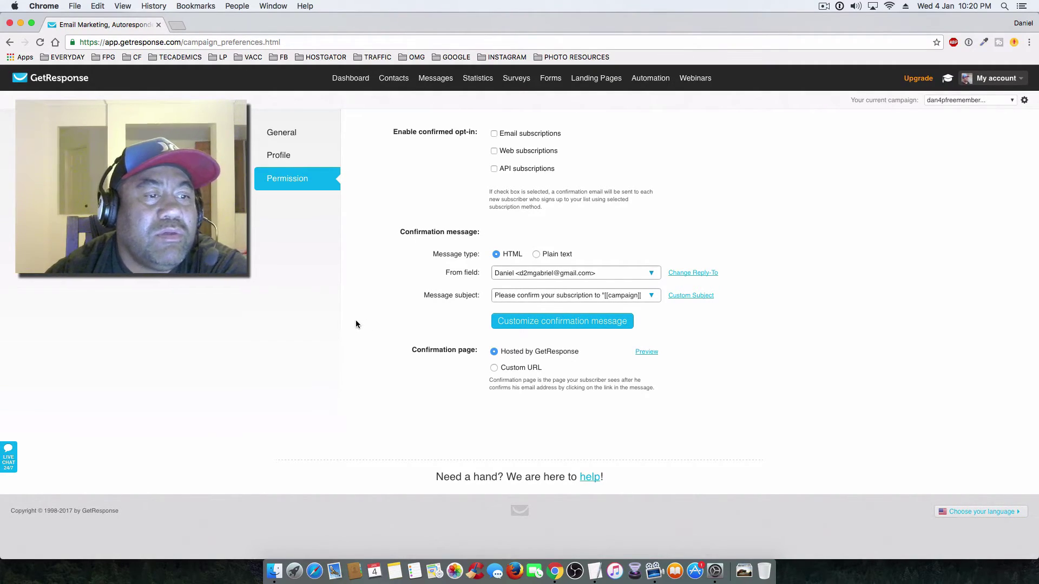
# Set the confirmation message's From field to the second sender address
pyautogui.click(642, 272)
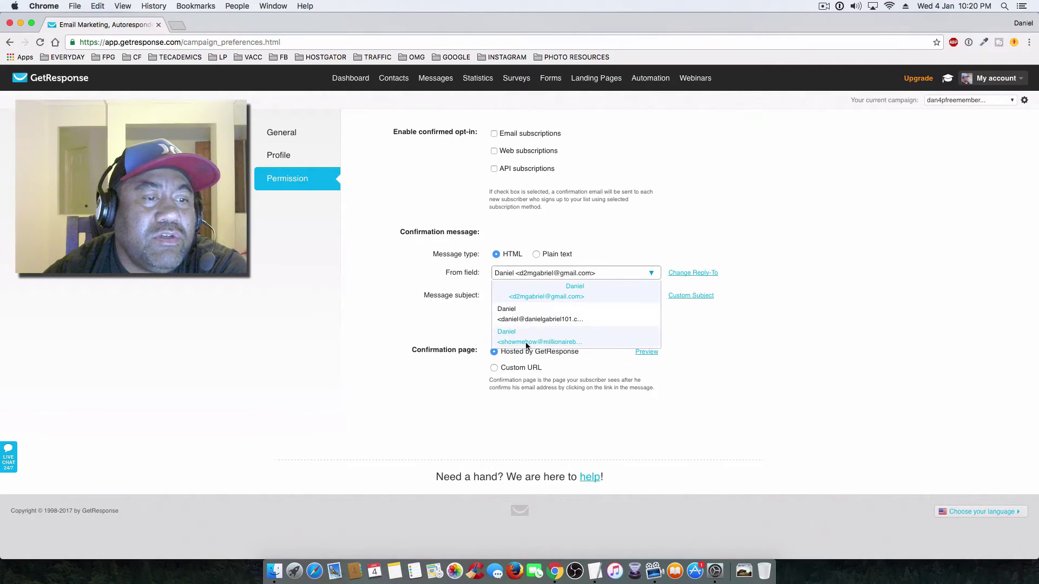
pyautogui.click(517, 317)
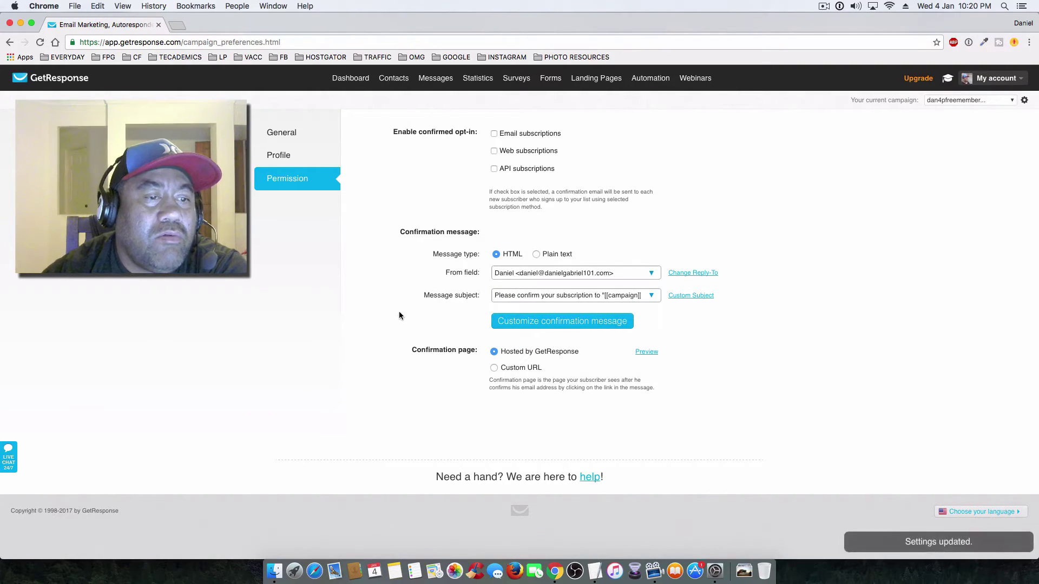